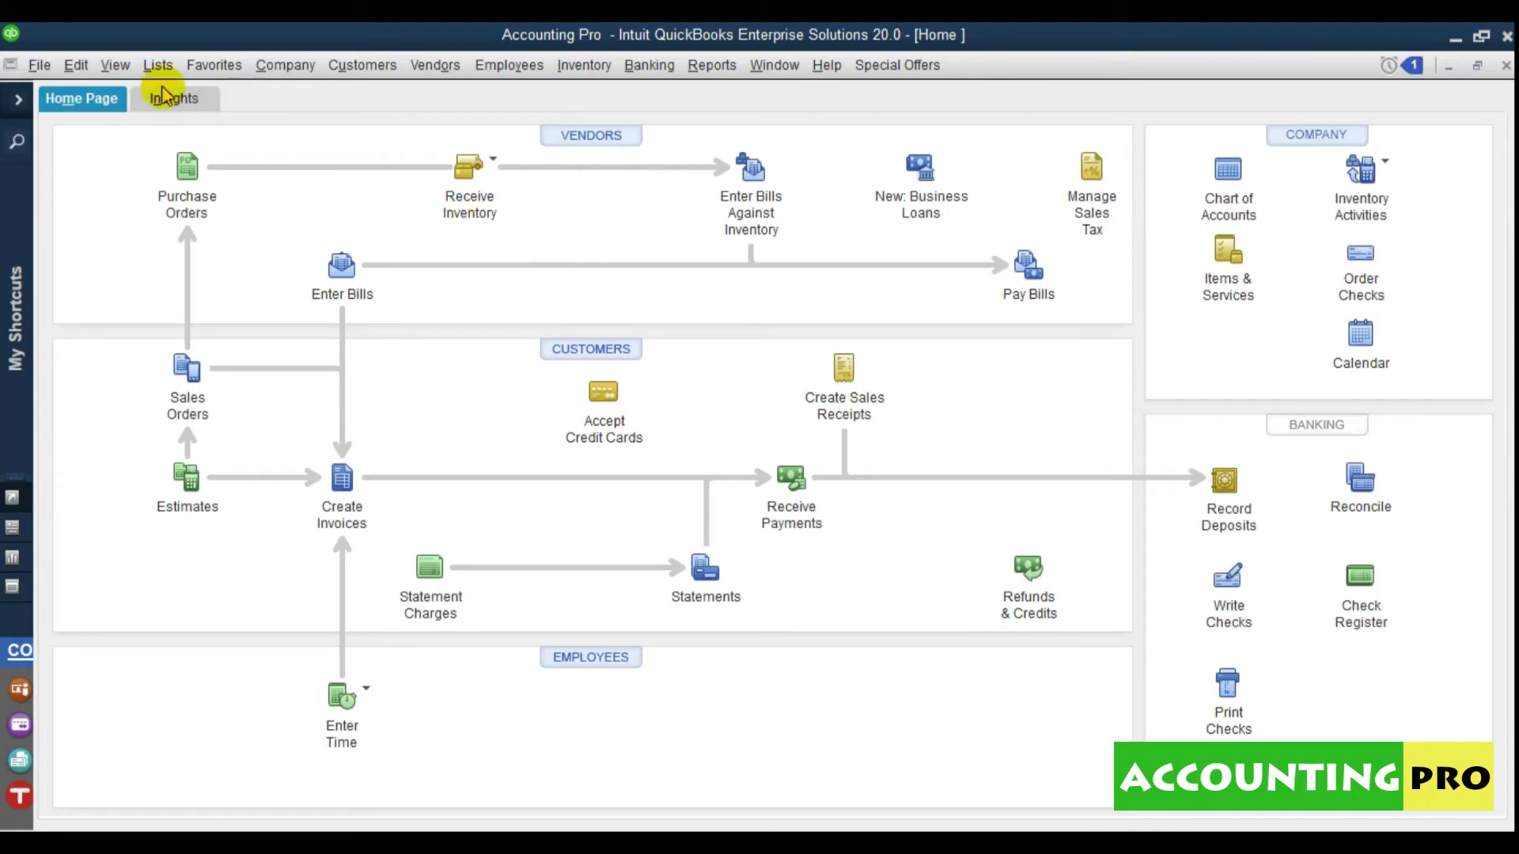
Step: Open the Other Names List from the Lists menu and expand its Other Names button menu
left_click(155, 66)
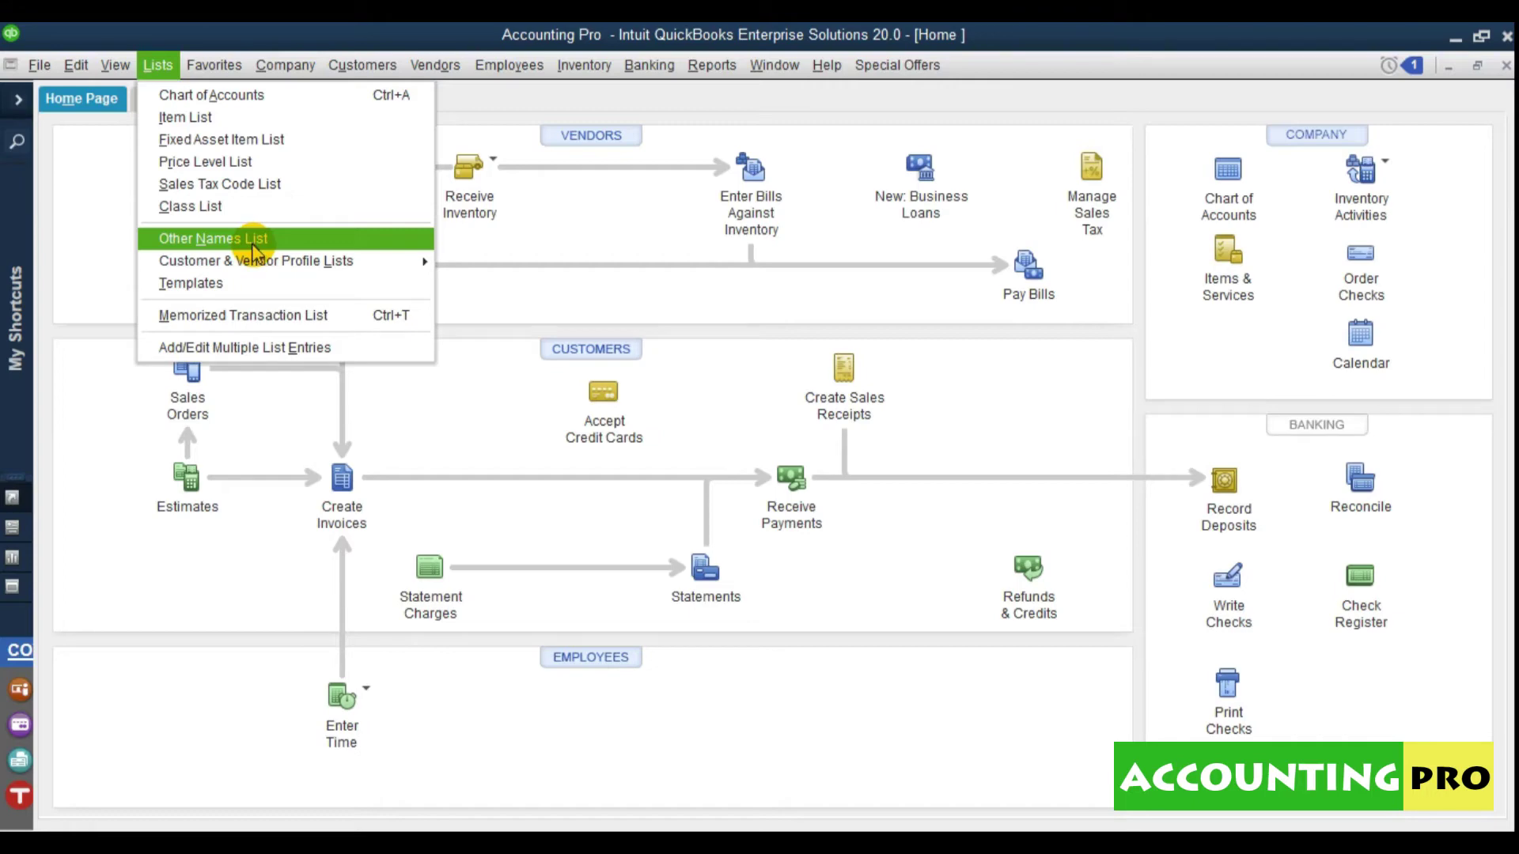
left_click(253, 246)
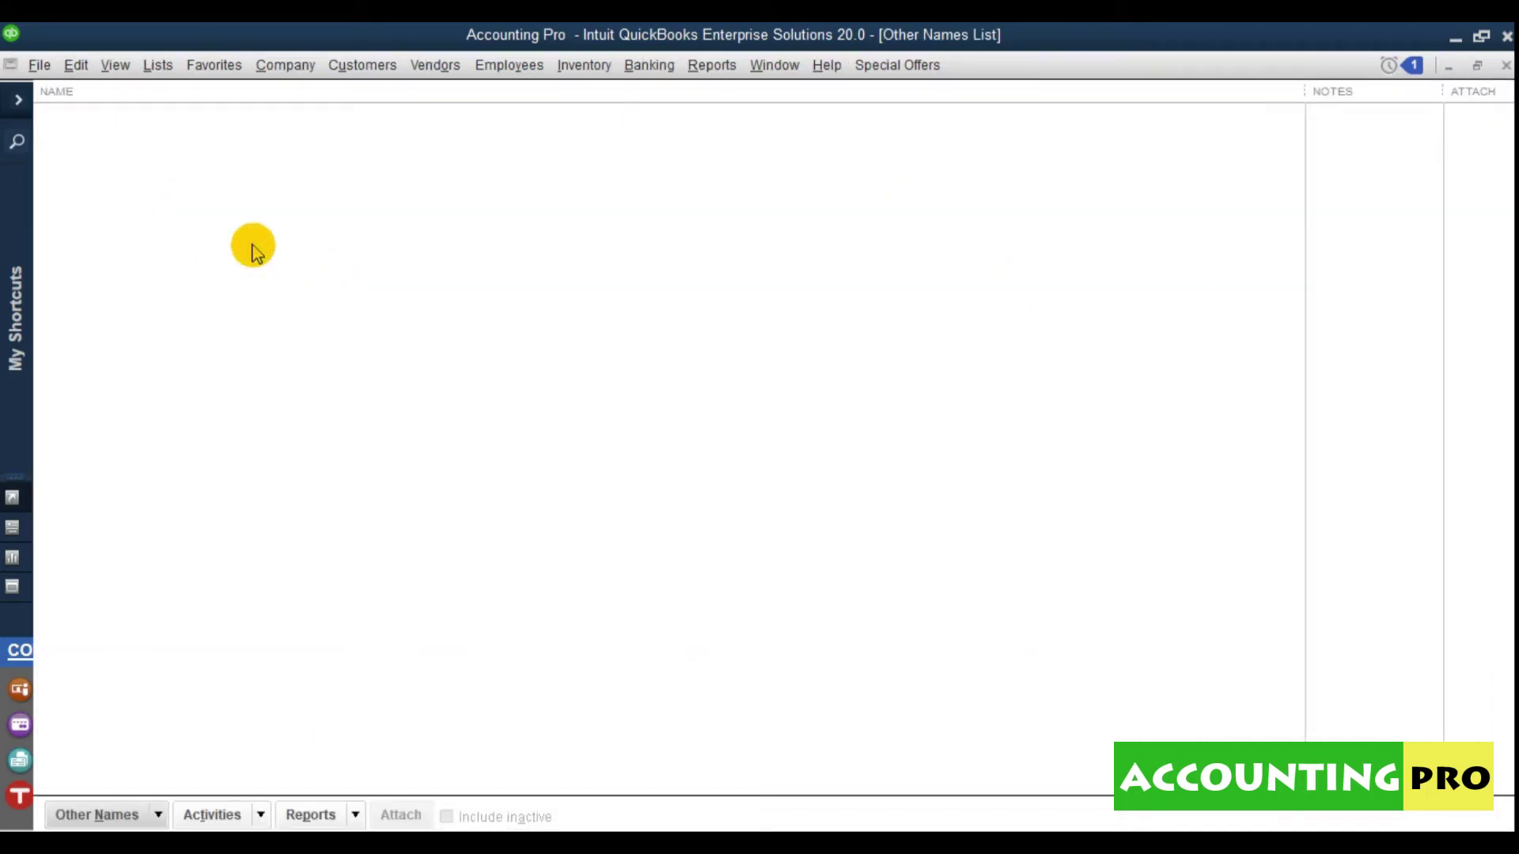
left_click(157, 814)
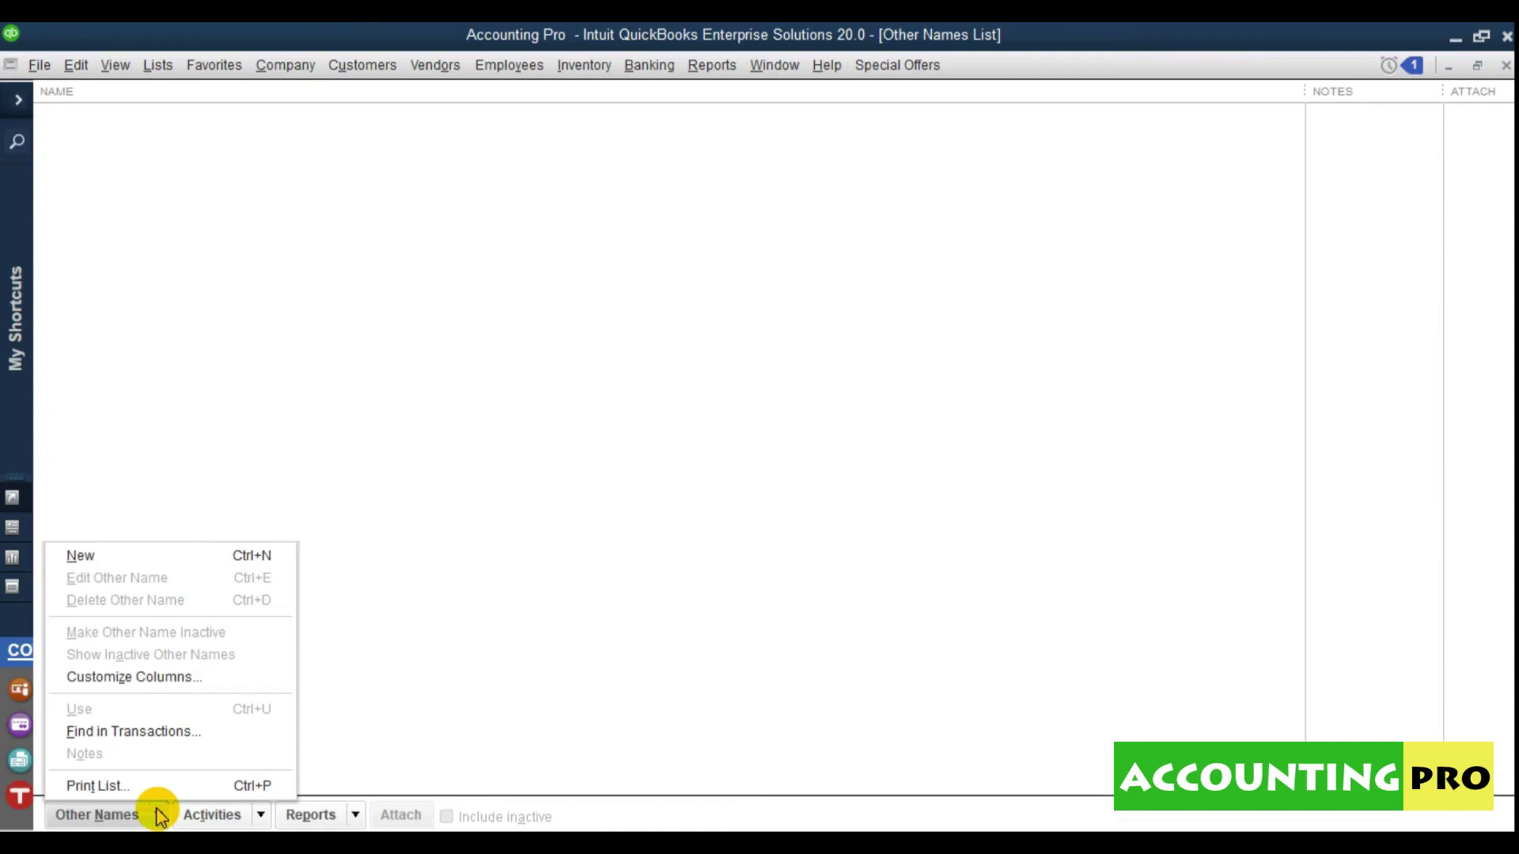
Step: Add other-name entry 'Mr. XYZ', company 'Acconting Pro', first name 'XYZ', and save it
left_click(158, 559)
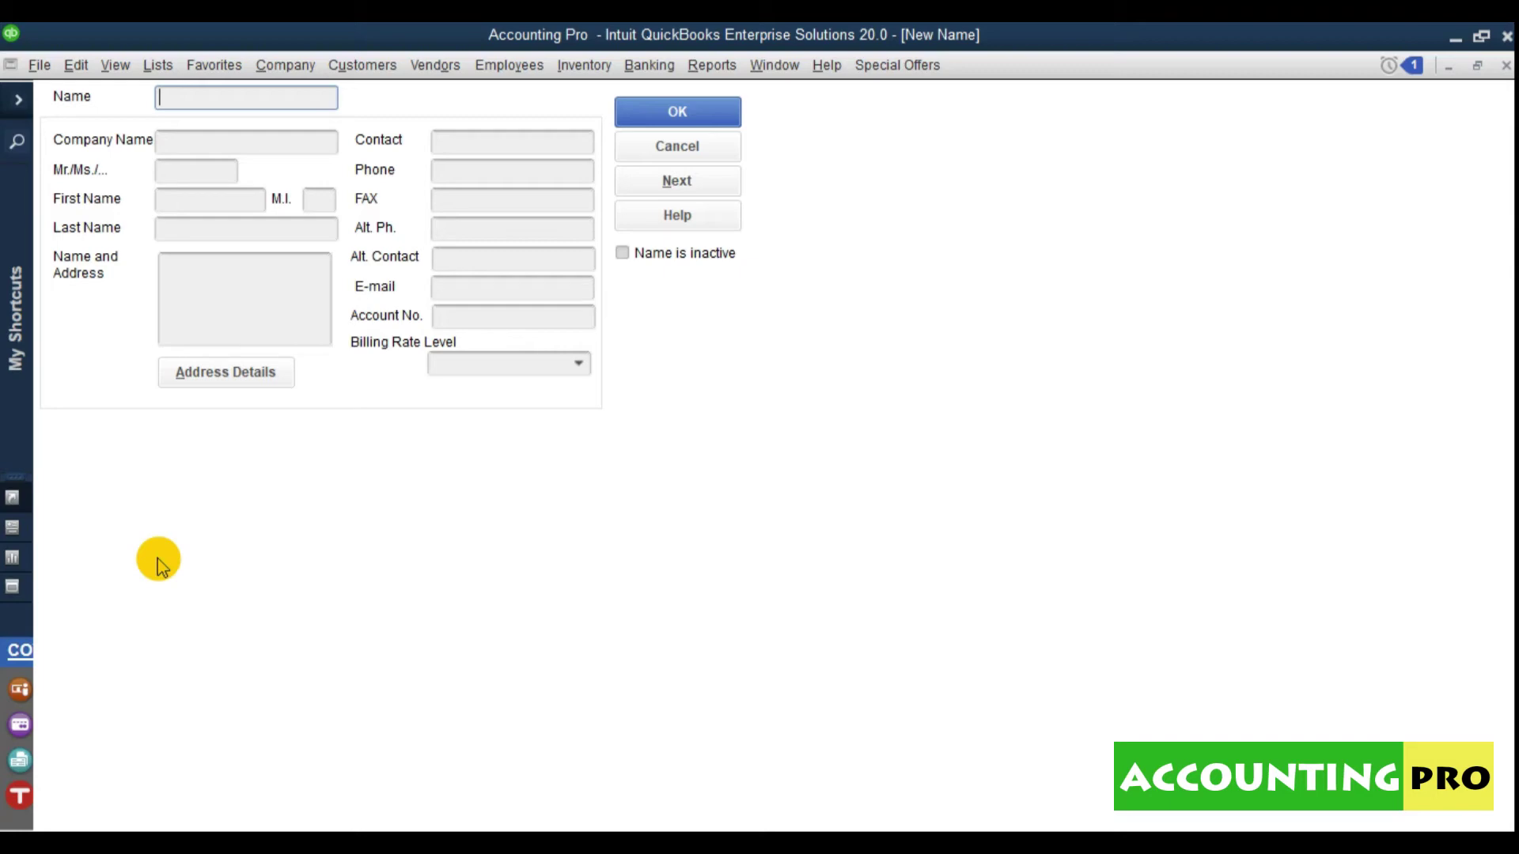
type("Mr. XYZ")
key("Tab")
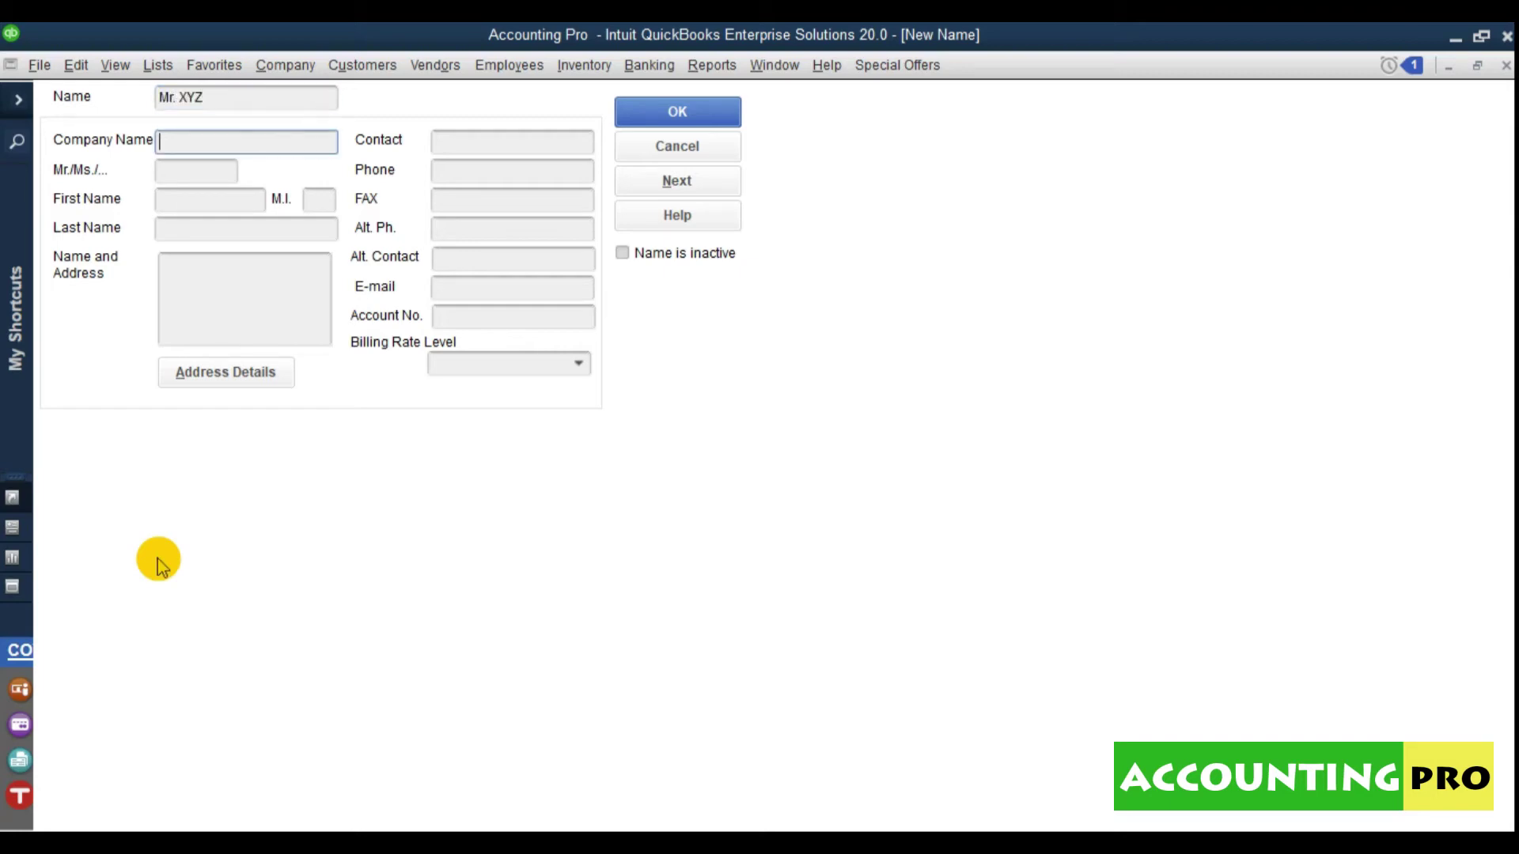
type("Accon")
type("ting Pro")
key("Tab")
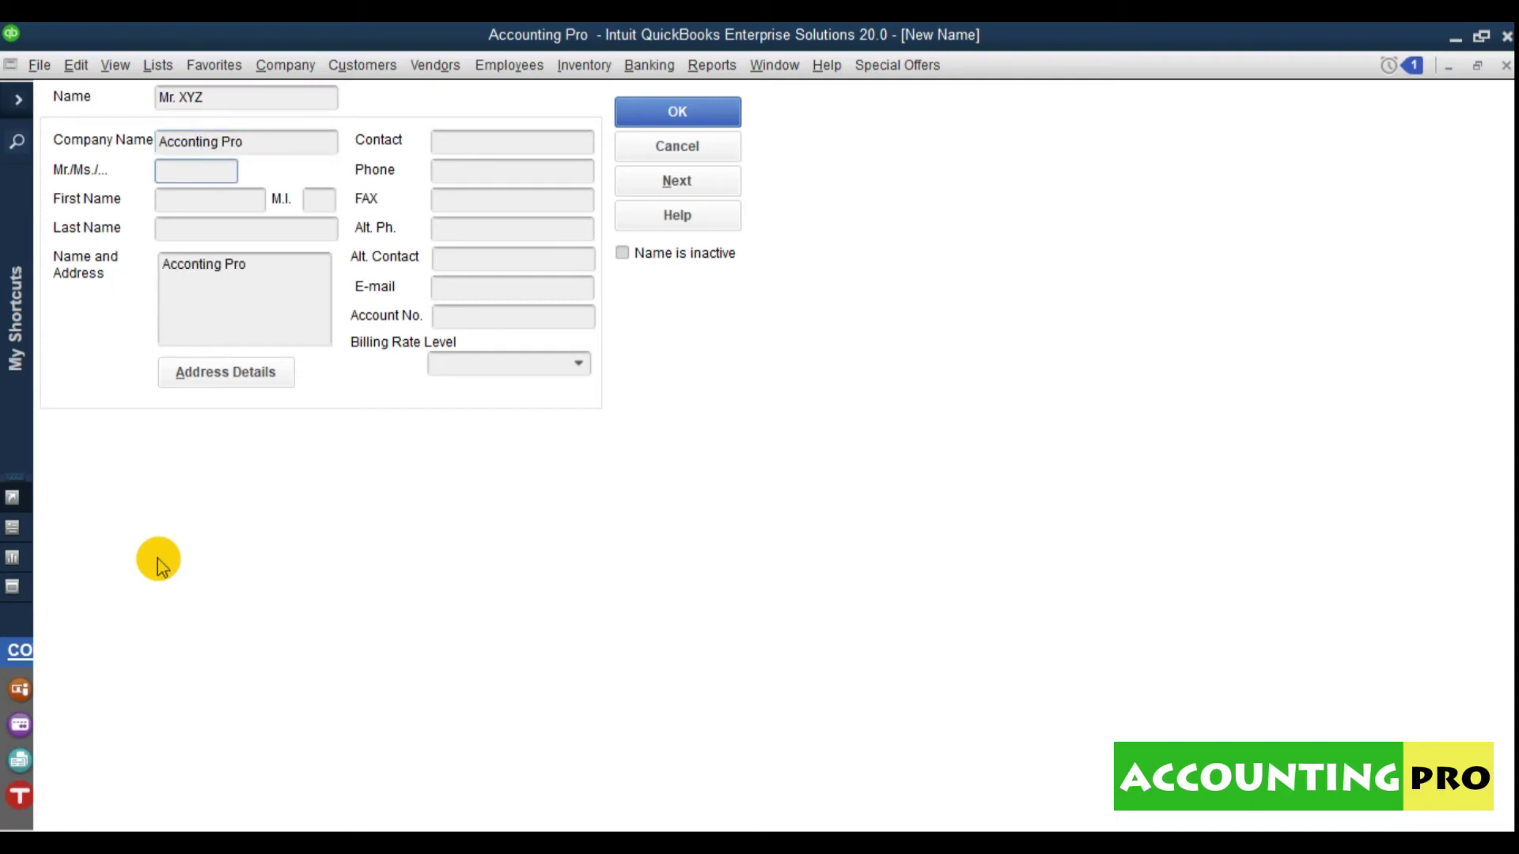
type("Mr.")
key("Tab")
type("XYZ")
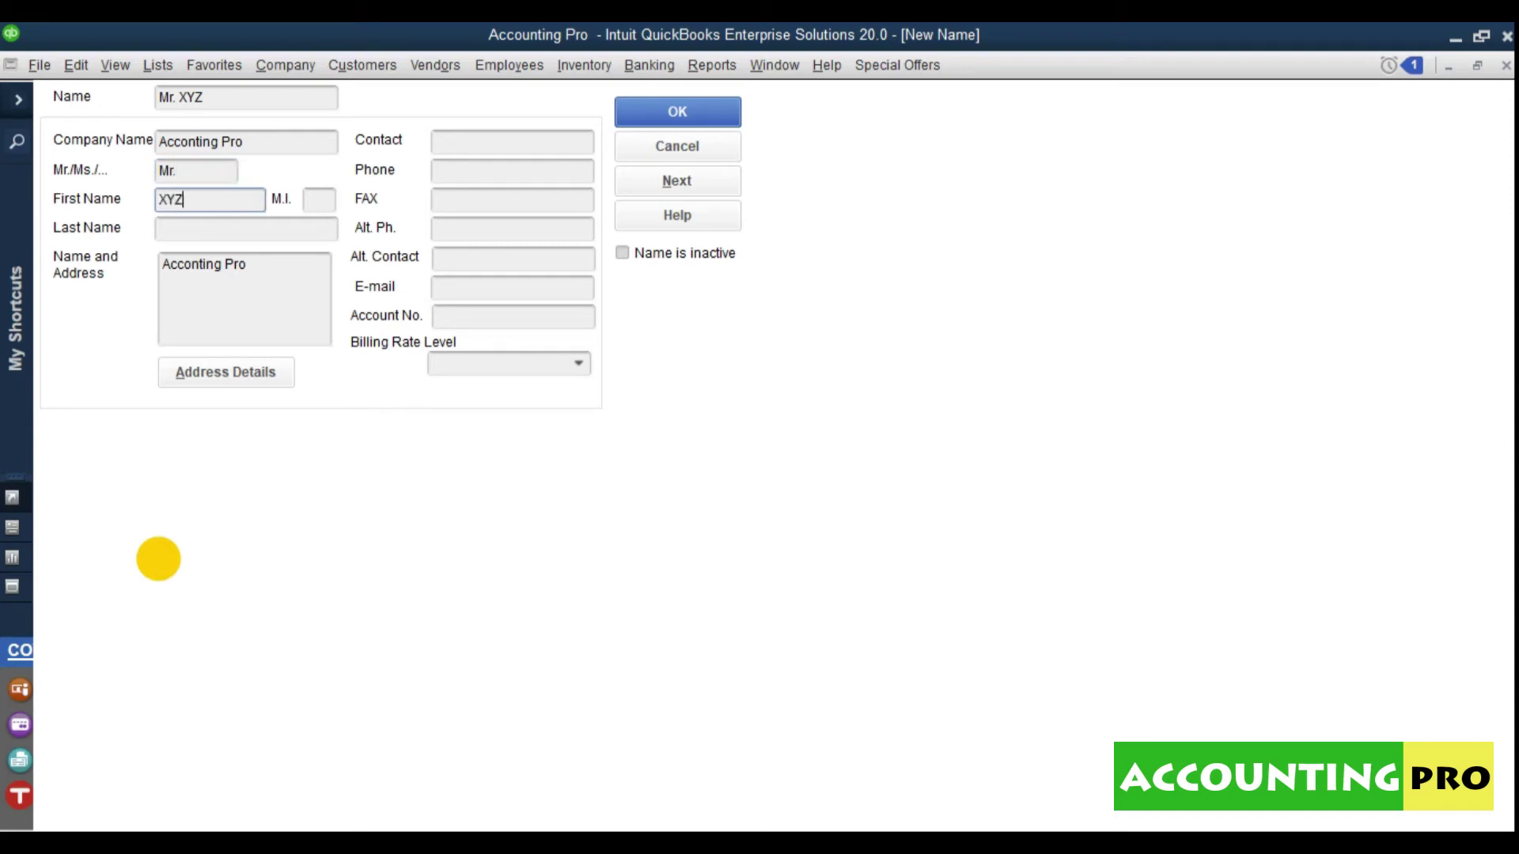
key("Tab")
key("Tab")
key("Tab")
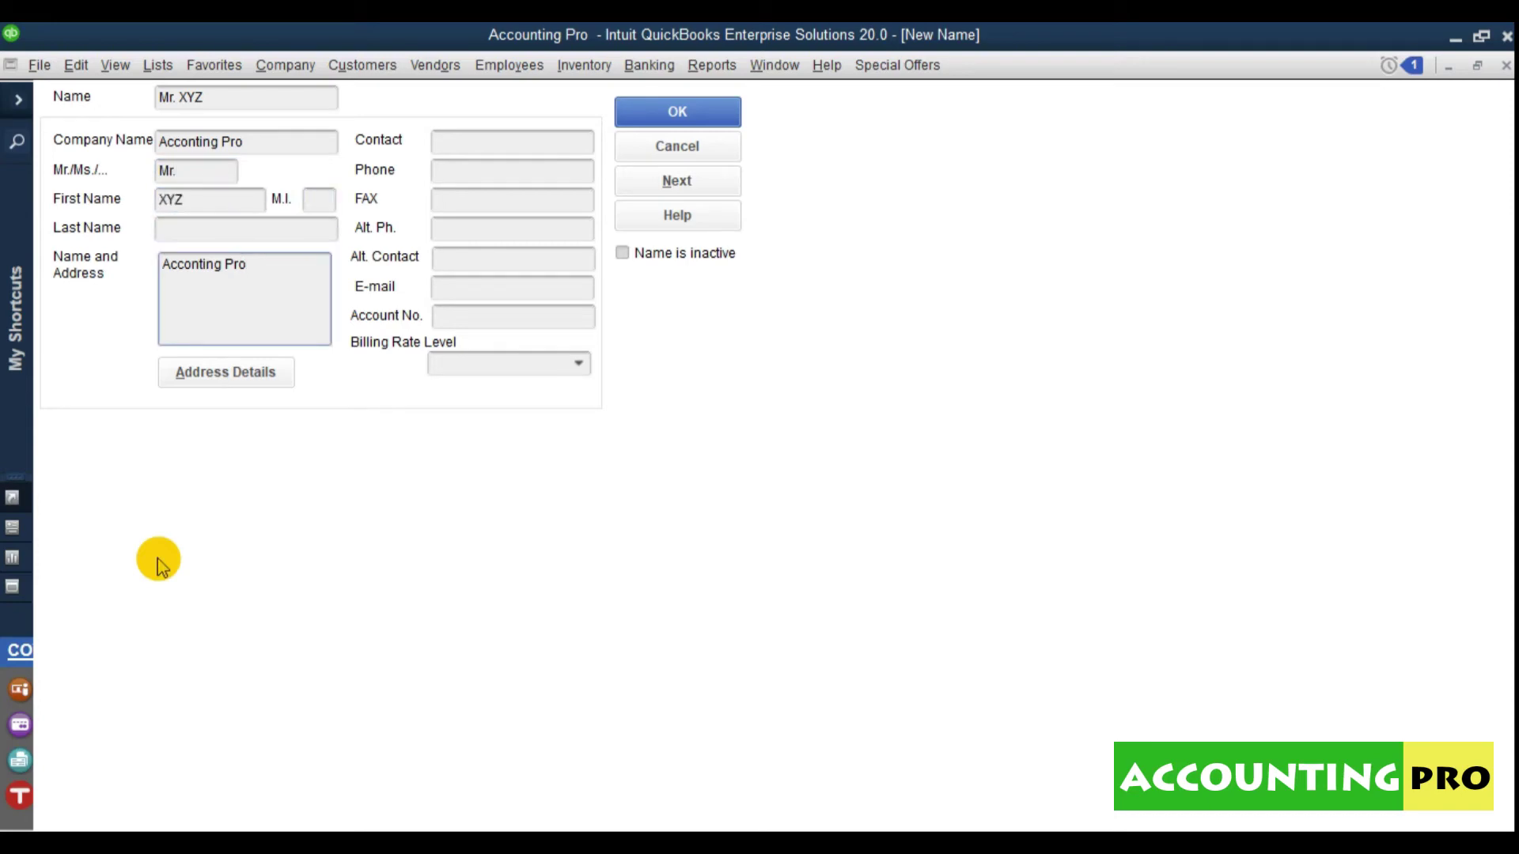
left_click(458, 168)
left_click(468, 200)
left_click(484, 226)
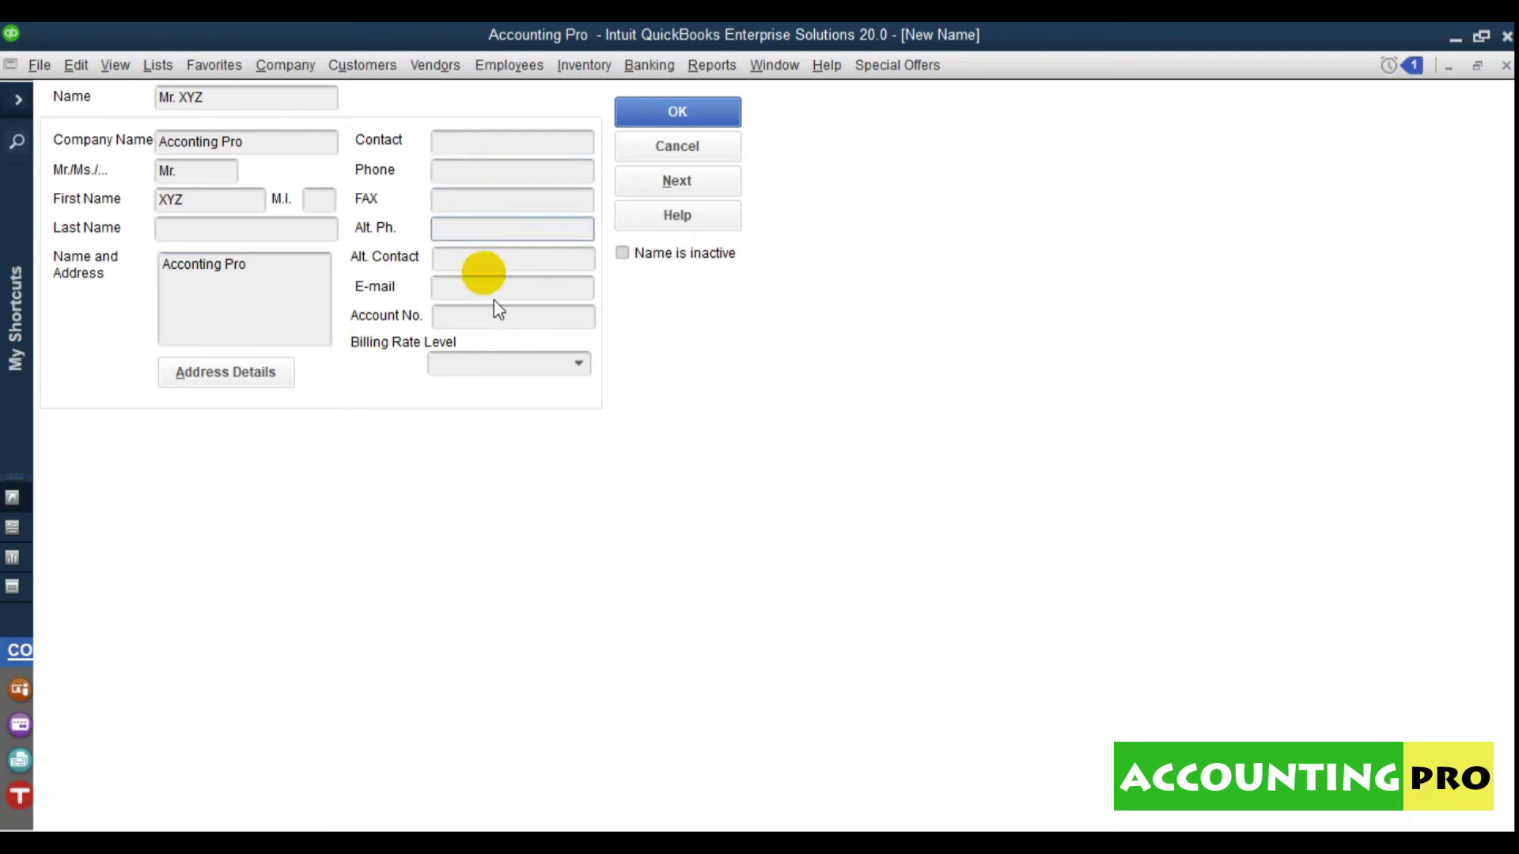
left_click(685, 125)
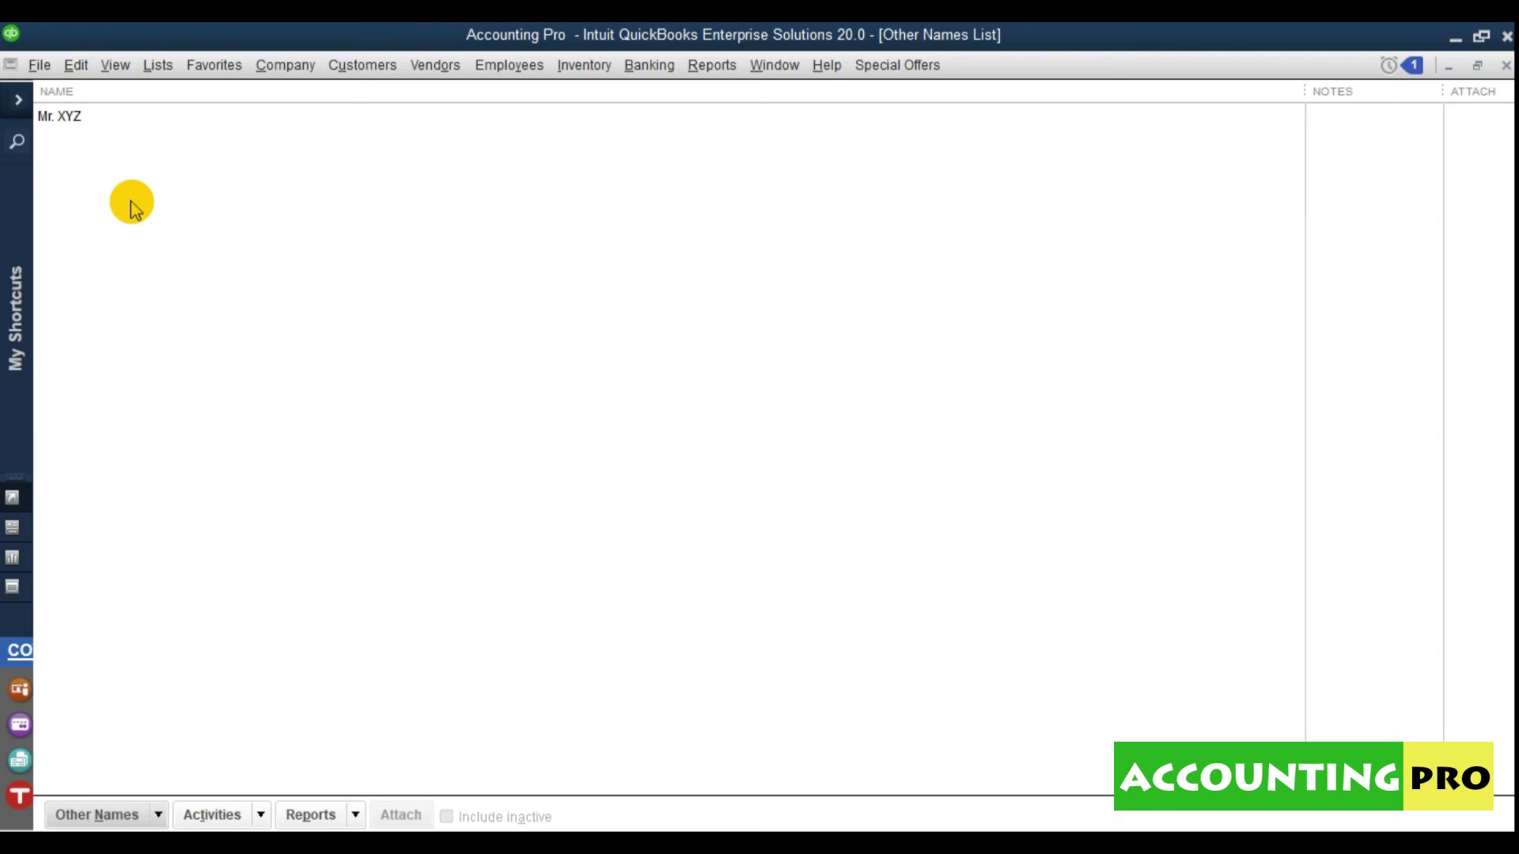
left_click(64, 119)
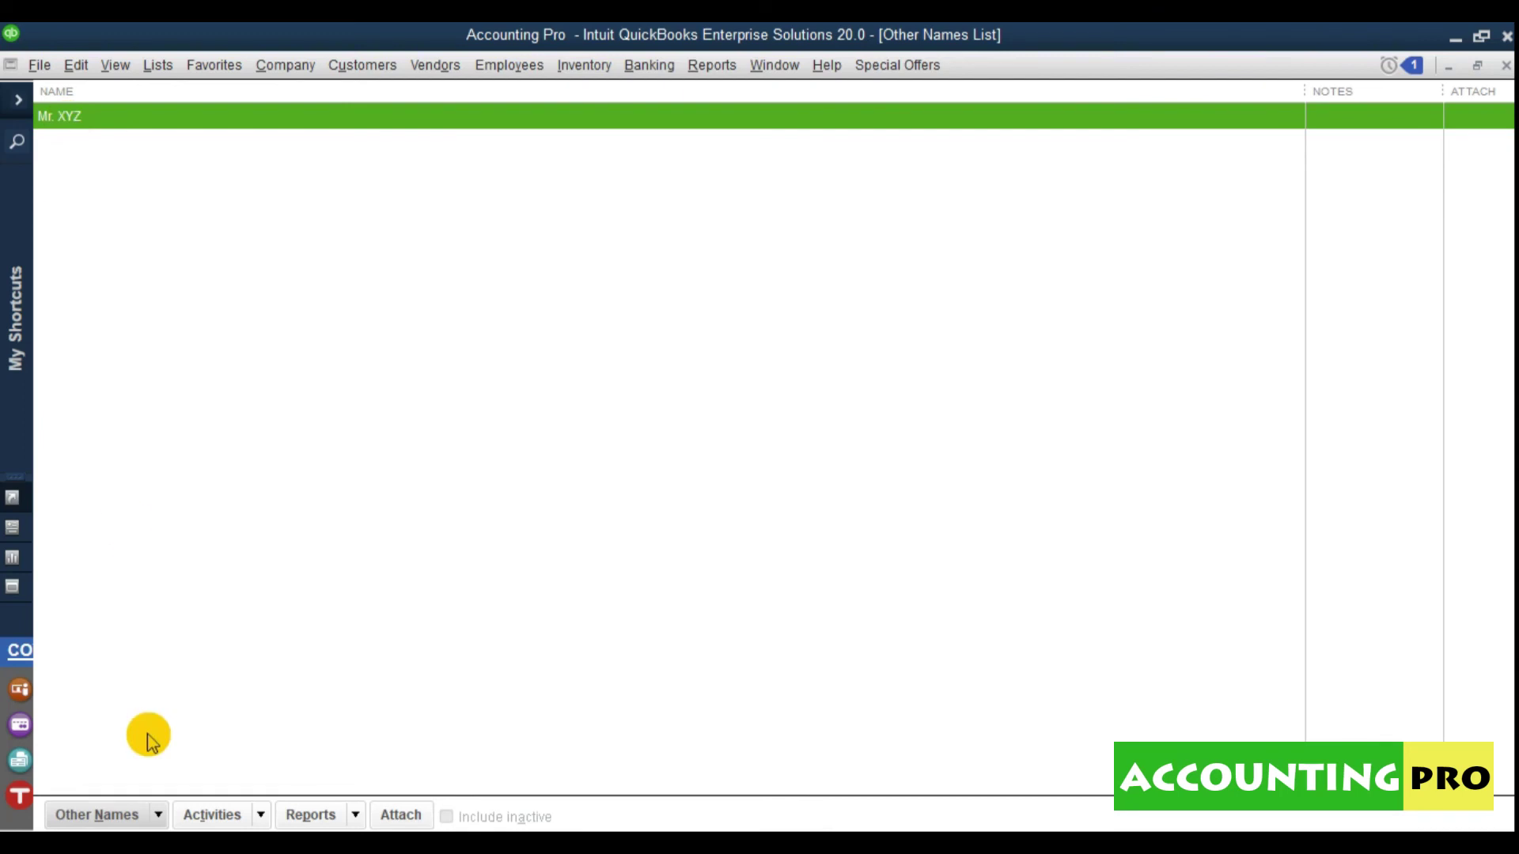
left_click(157, 815)
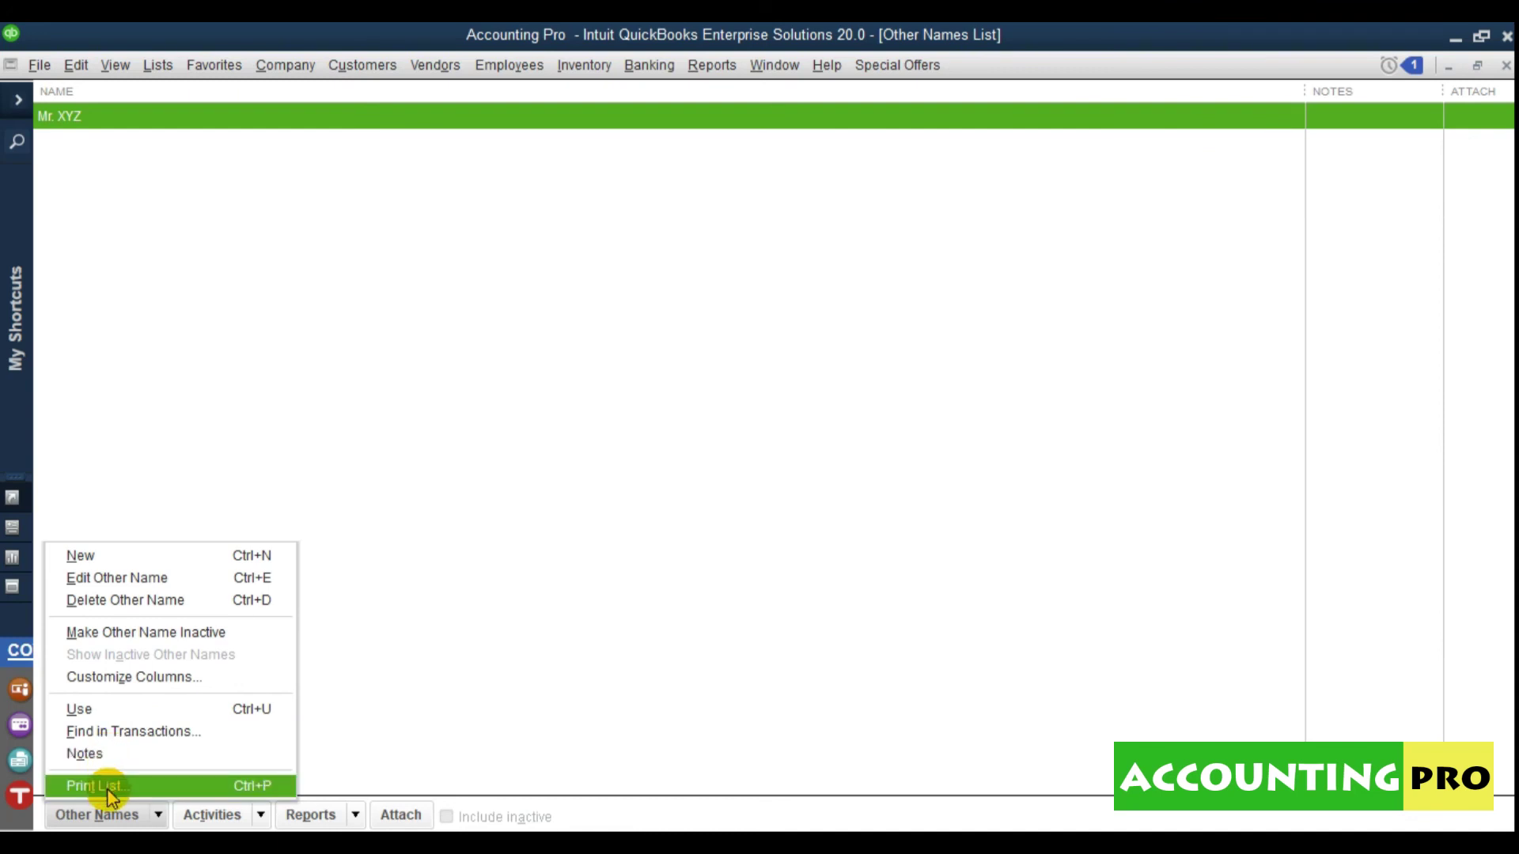
left_click(630, 476)
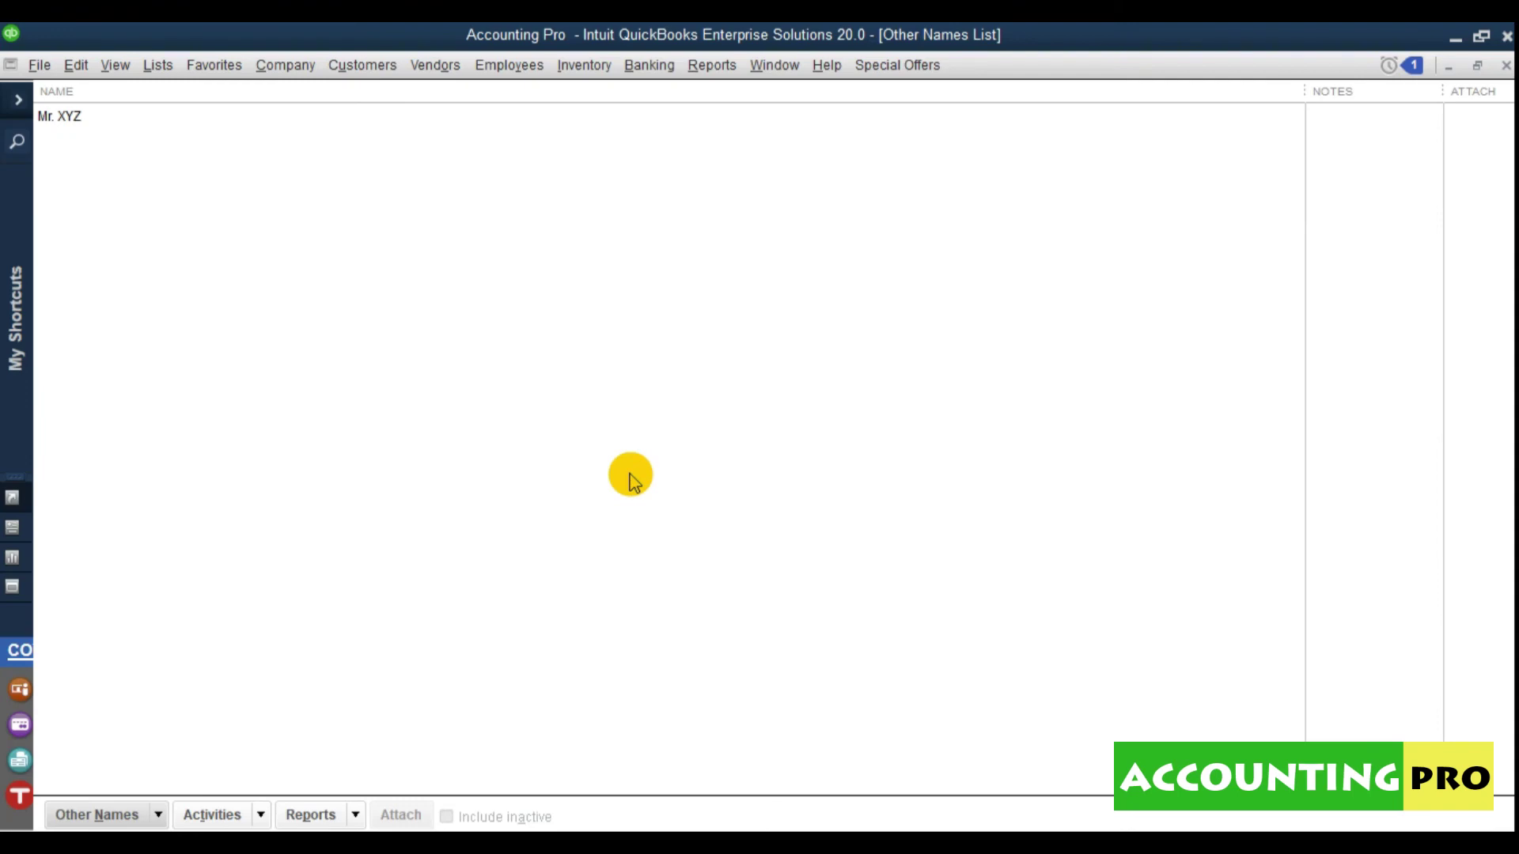